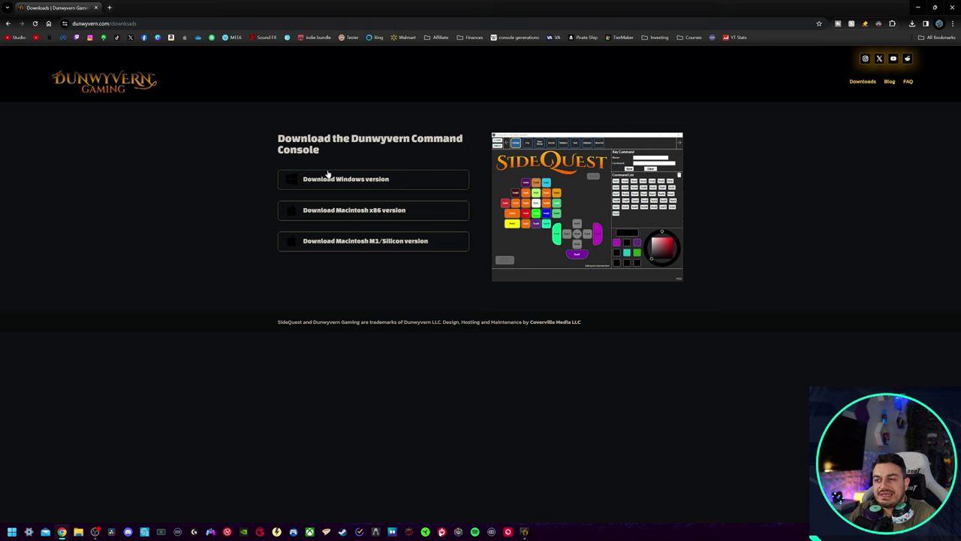
# Minimize the browser and restore the Dunwyvern Command Console window on the desktop.
pyautogui.click(525, 532)
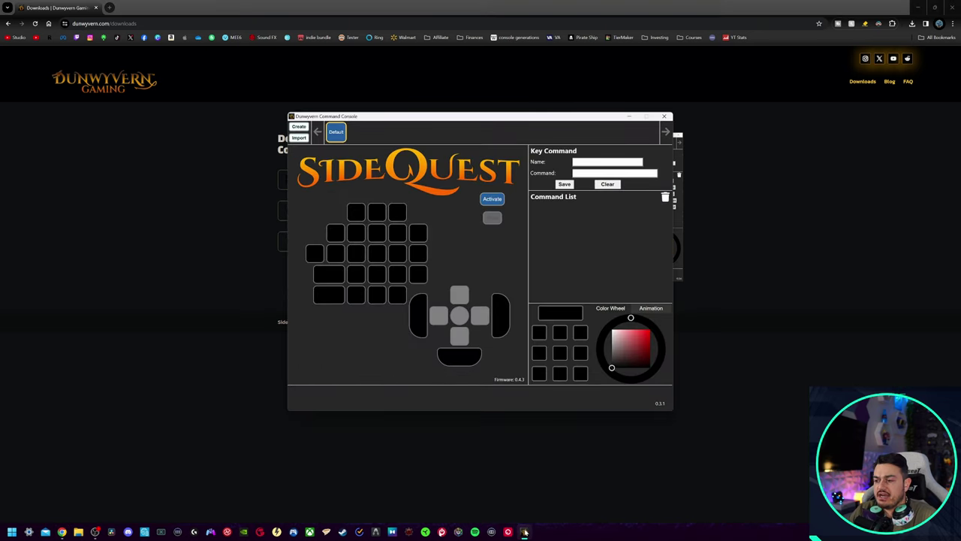
pyautogui.click(525, 531)
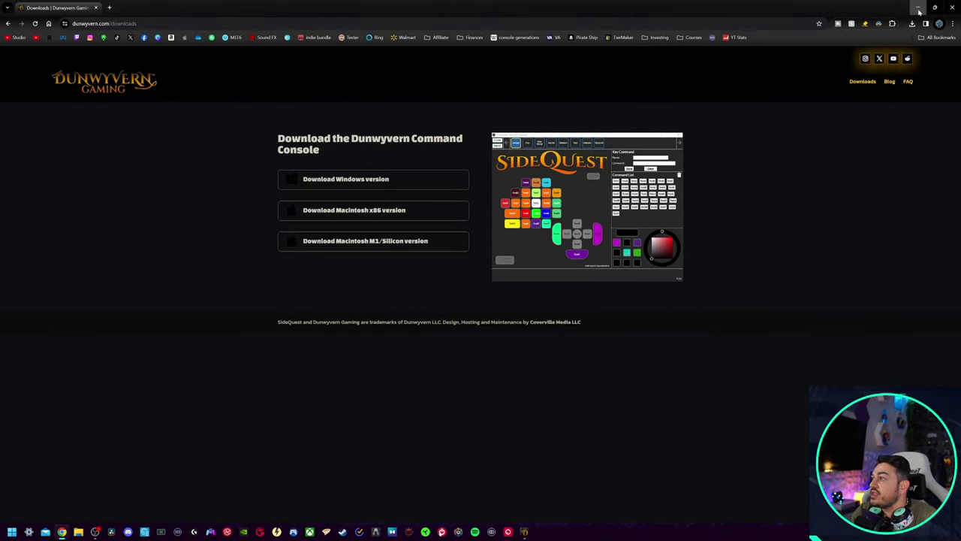
pyautogui.click(918, 6)
pyautogui.click(524, 533)
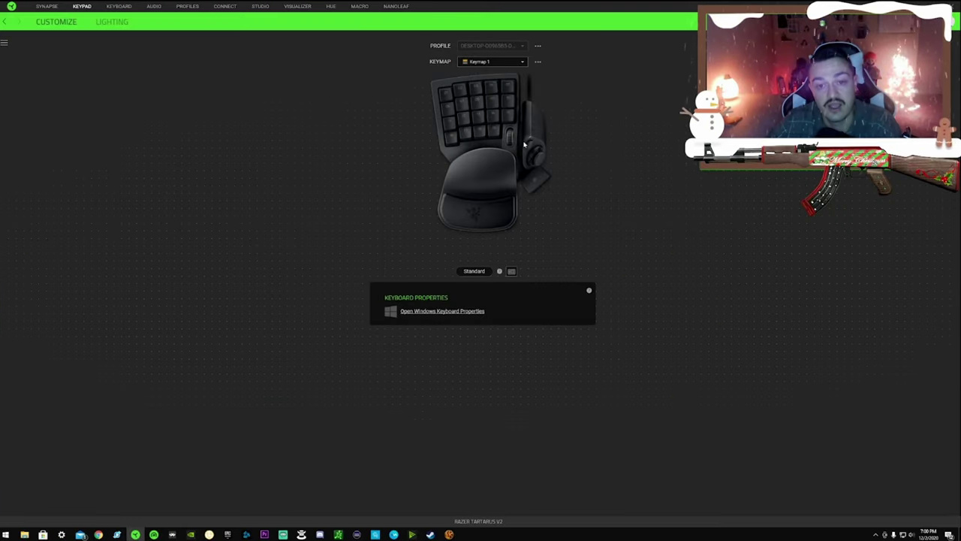
# Activate the Default profile, save a key command named q, and place it on the top-row key.
pyautogui.moveTo(535, 169)
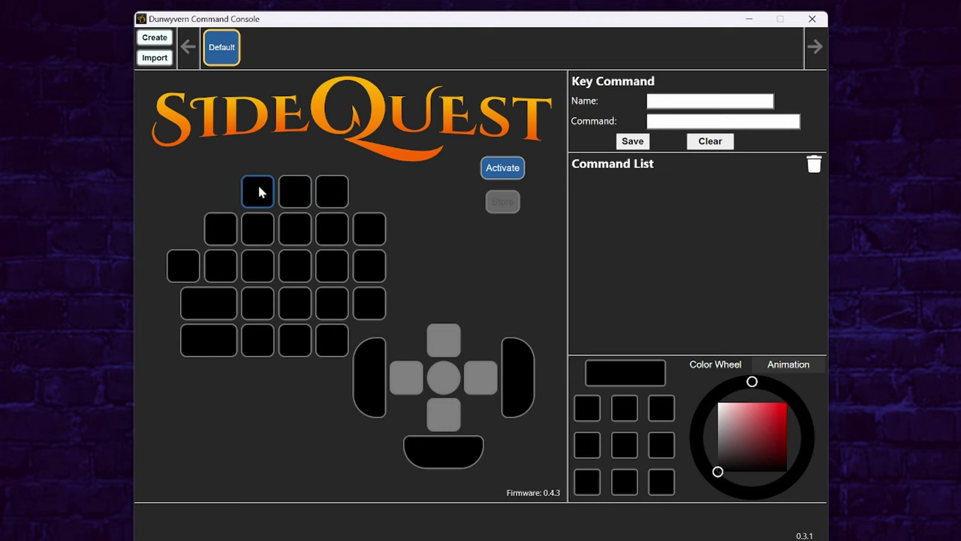
pyautogui.click(490, 170)
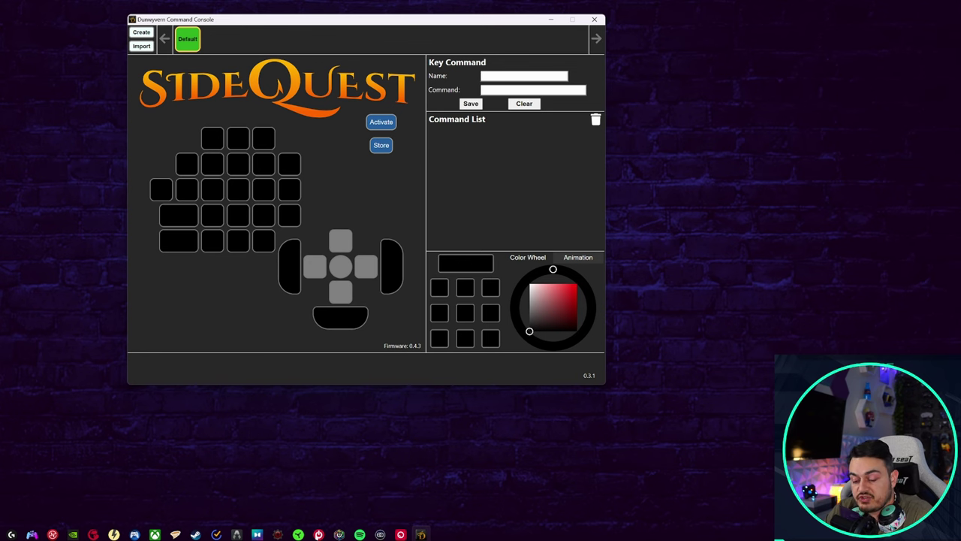
pyautogui.write('q')
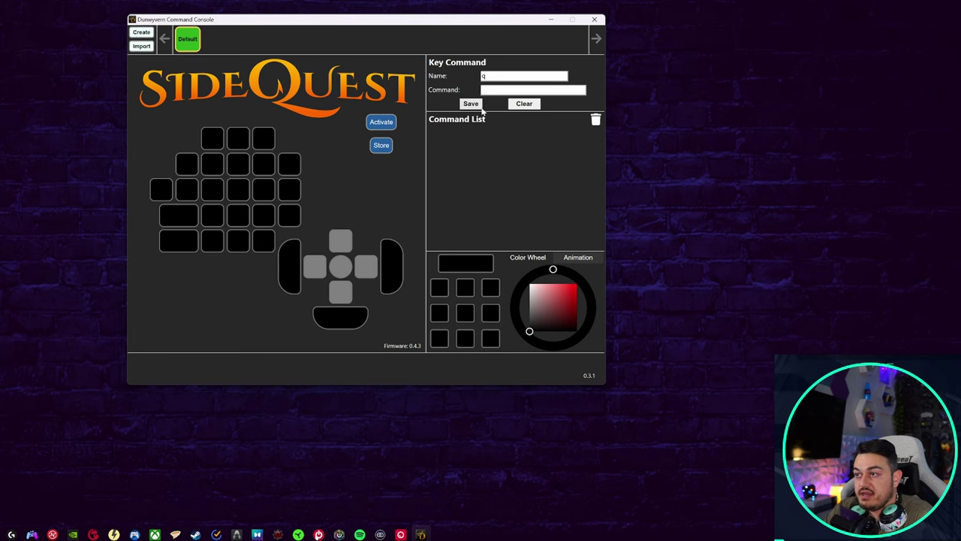
pyautogui.write('q')
pyautogui.click(473, 105)
pyautogui.moveTo(433, 134); pyautogui.dragTo(227, 139)
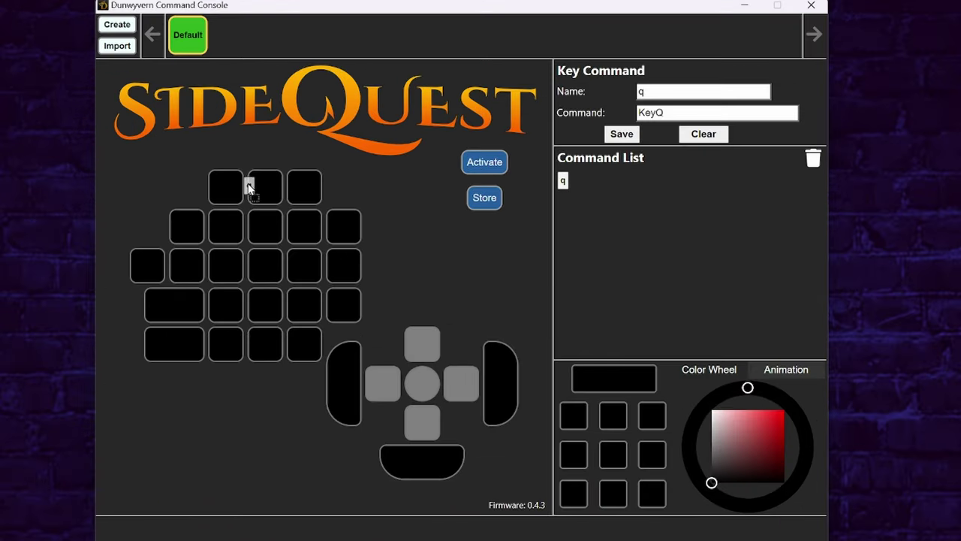
pyautogui.moveTo(249, 188); pyautogui.dragTo(236, 187)
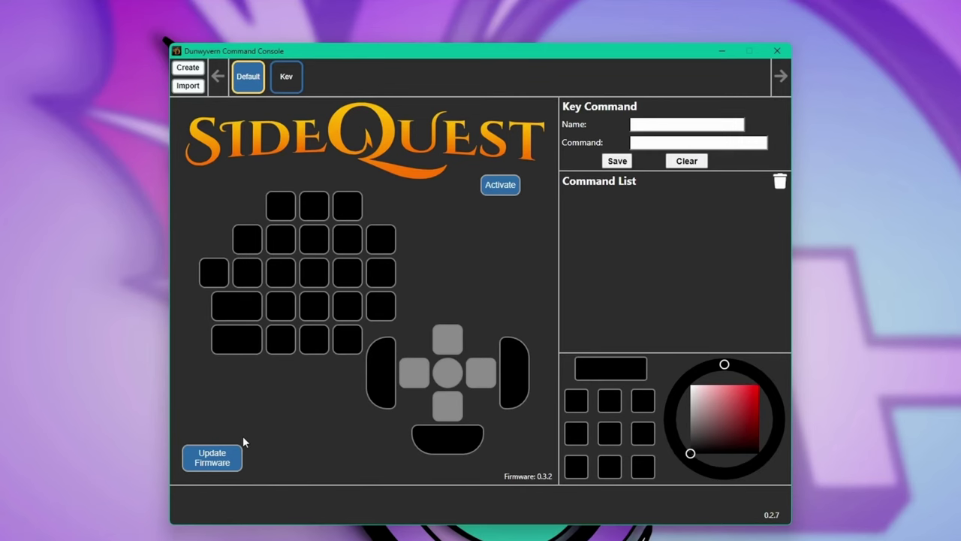
# Open and close the firmware update panel, then view the Kev profile's key mappings.
pyautogui.click(315, 366)
pyautogui.click(288, 127)
pyautogui.click(286, 81)
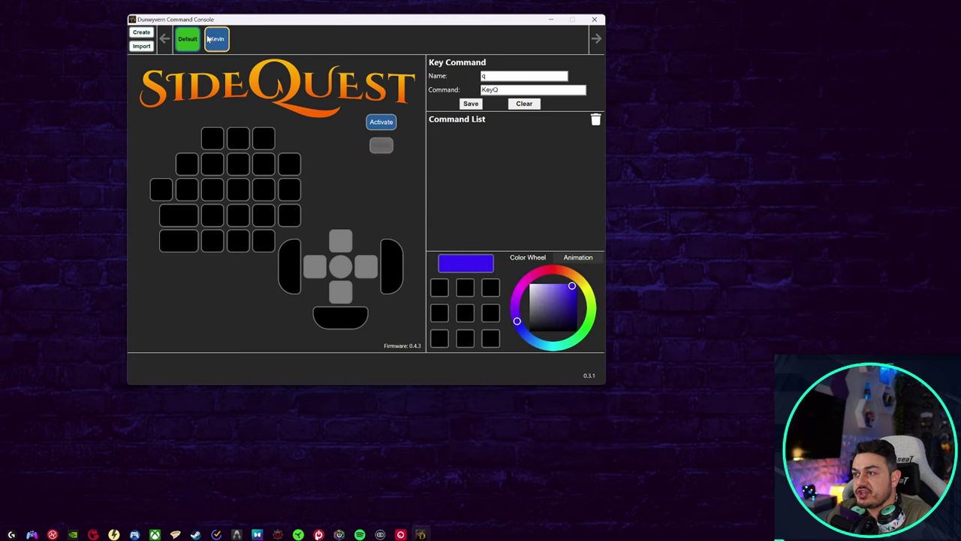
# Create a second profile and switch back and forth between it and Default to compare.
pyautogui.click(188, 38)
pyautogui.click(217, 41)
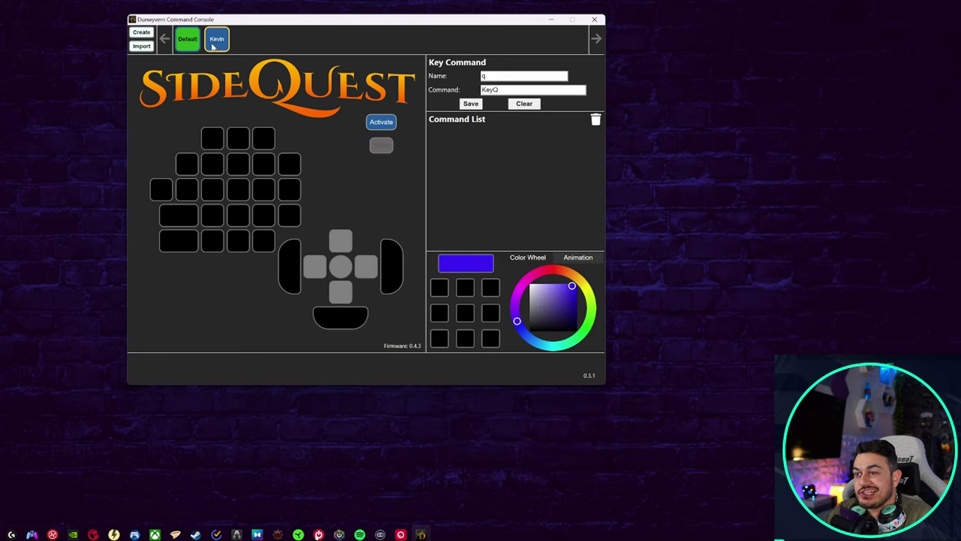
pyautogui.click(181, 46)
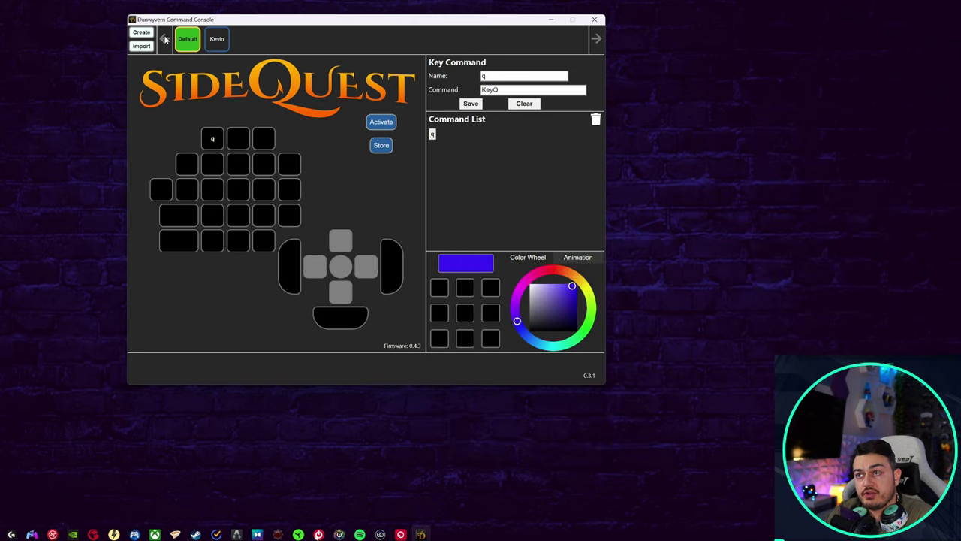
pyautogui.click(217, 41)
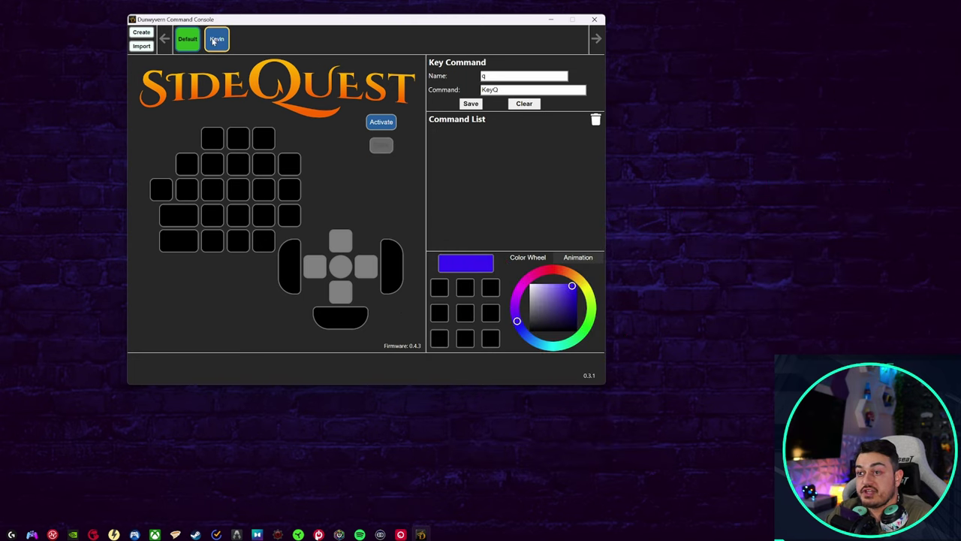
pyautogui.click(188, 39)
pyautogui.click(217, 41)
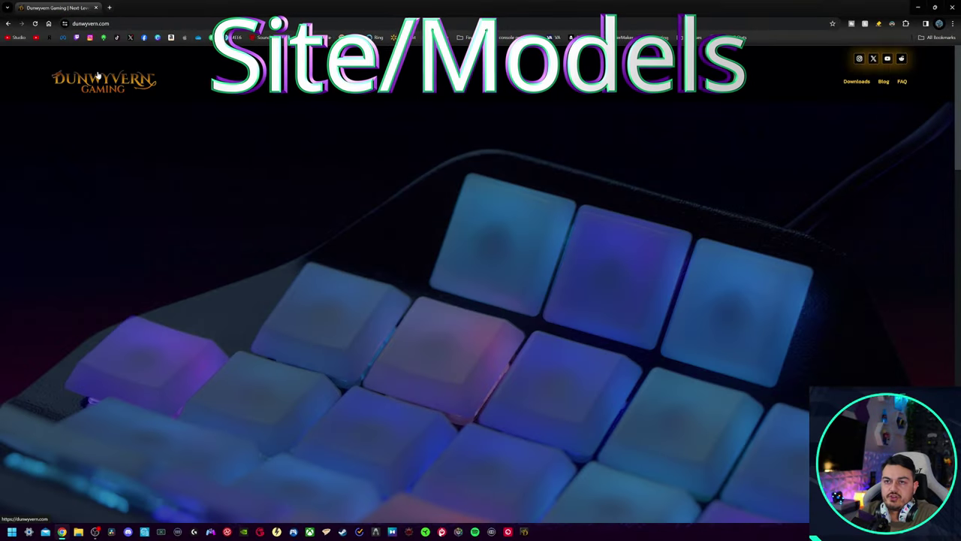
# Go to the Dunwyvern home page, advance the SideQuest carousel, and scroll through the feature cards.
pyautogui.click(98, 76)
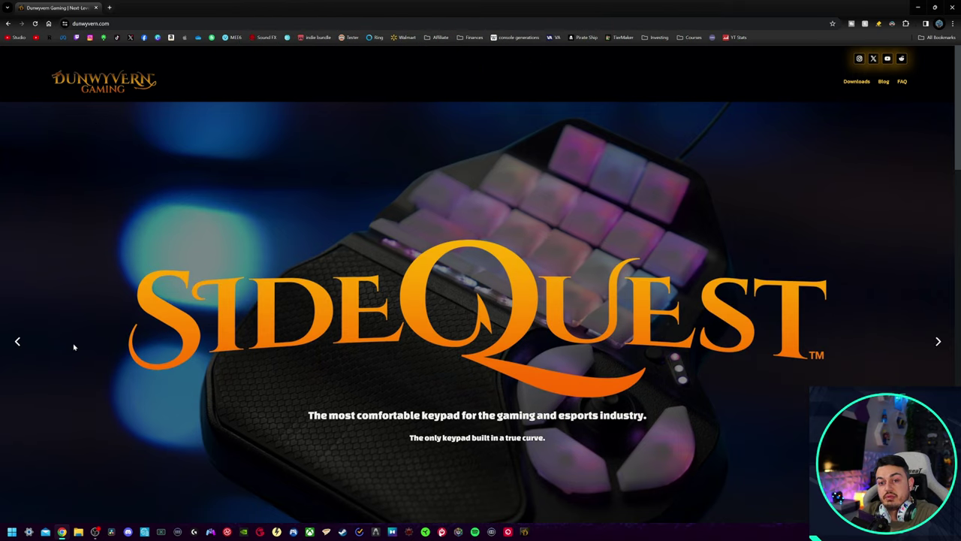
pyautogui.click(17, 344)
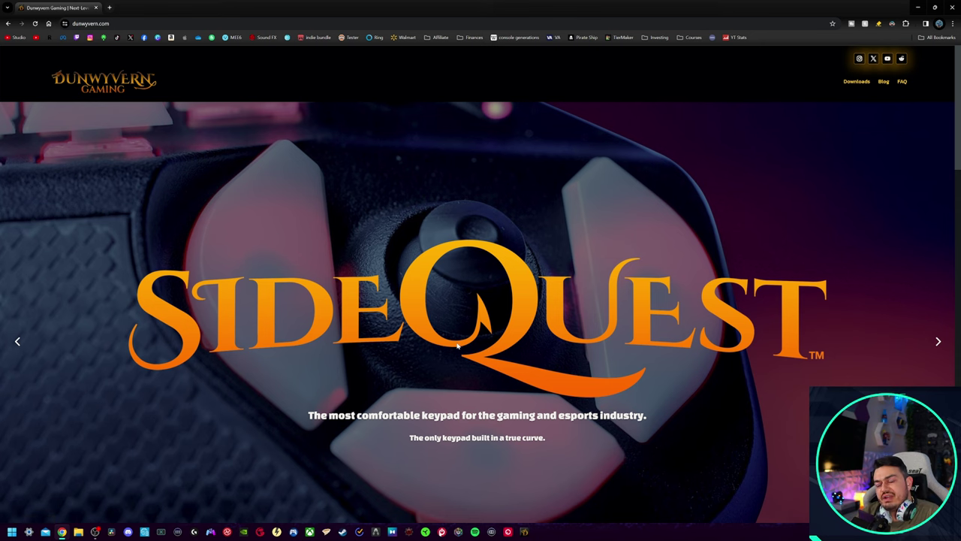
pyautogui.scroll(-5, 82, 347)
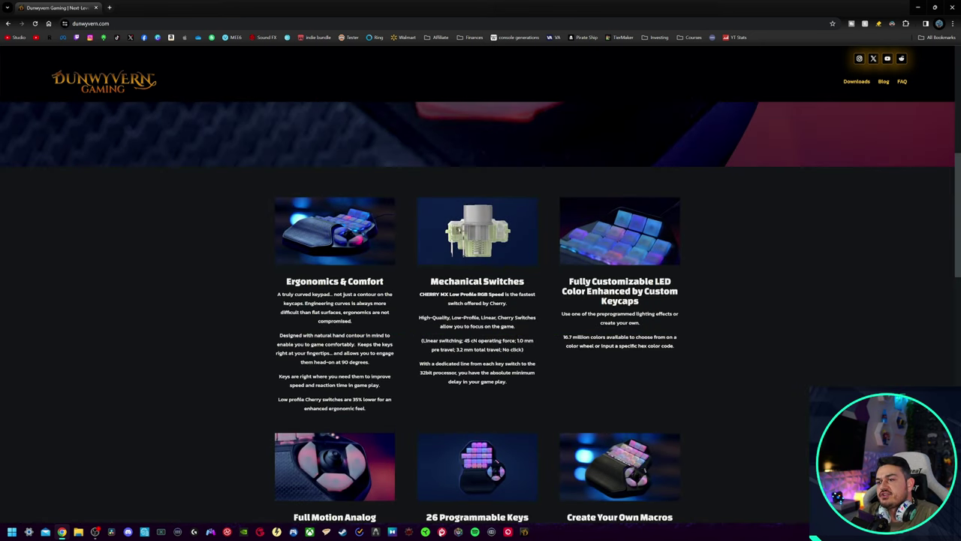
pyautogui.scroll(-3, 356, 350)
pyautogui.scroll(10, 671, 313)
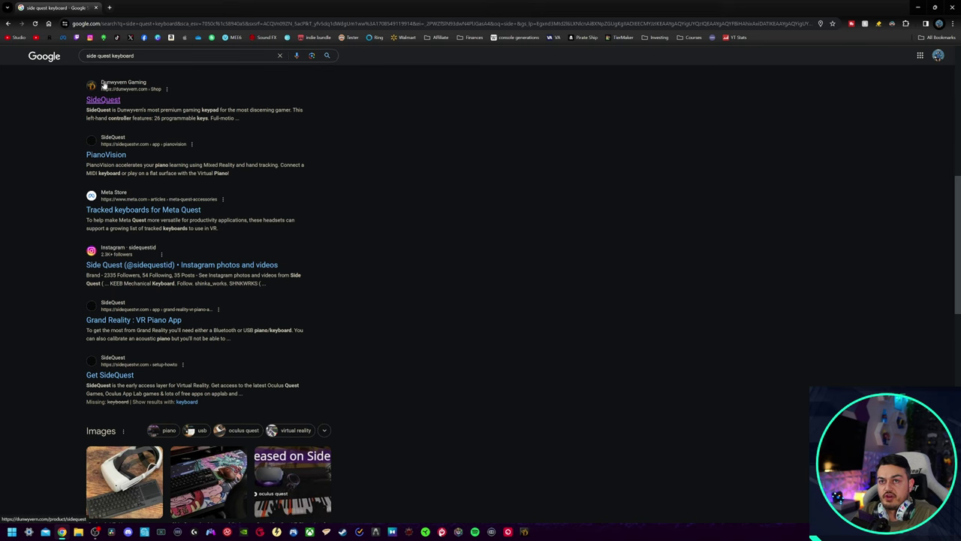
# Open the SideQuest product page and set its colour to Crystal, after briefly trying Obsidian.
pyautogui.click(104, 97)
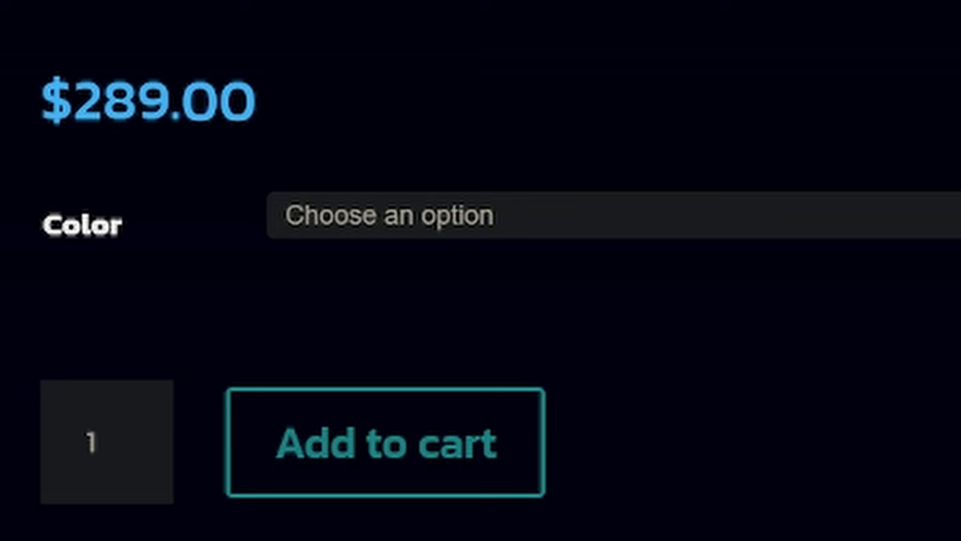
pyautogui.click(408, 219)
pyautogui.click(383, 293)
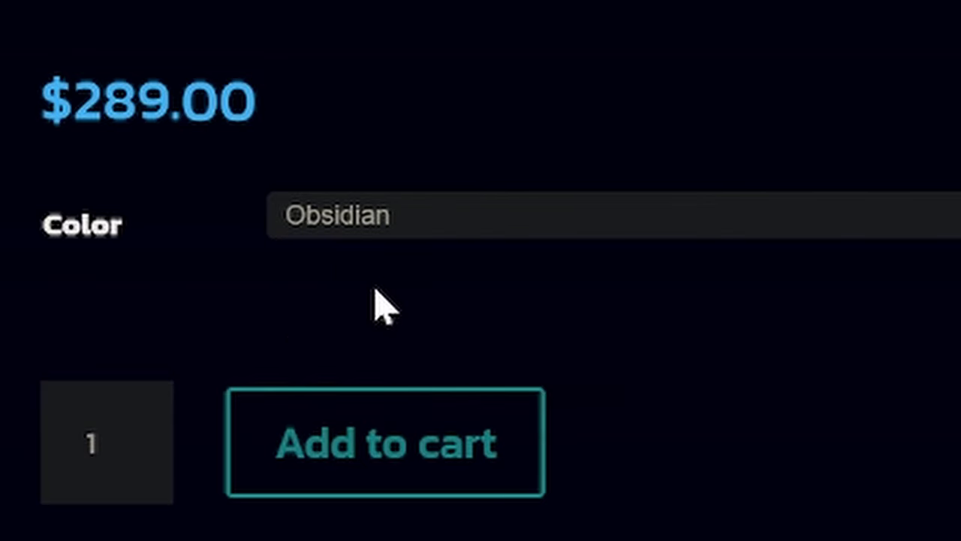
pyautogui.click(379, 218)
pyautogui.click(369, 328)
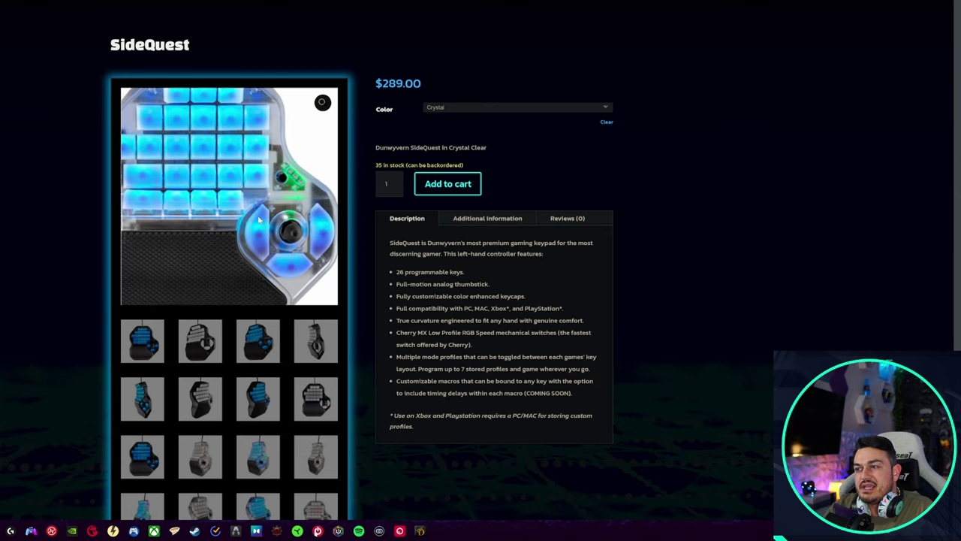
# Scroll the SideQuest product page showing the Crystal colour at $289.00.
pyautogui.scroll(-3, 356, 287)
pyautogui.scroll(2, 359, 279)
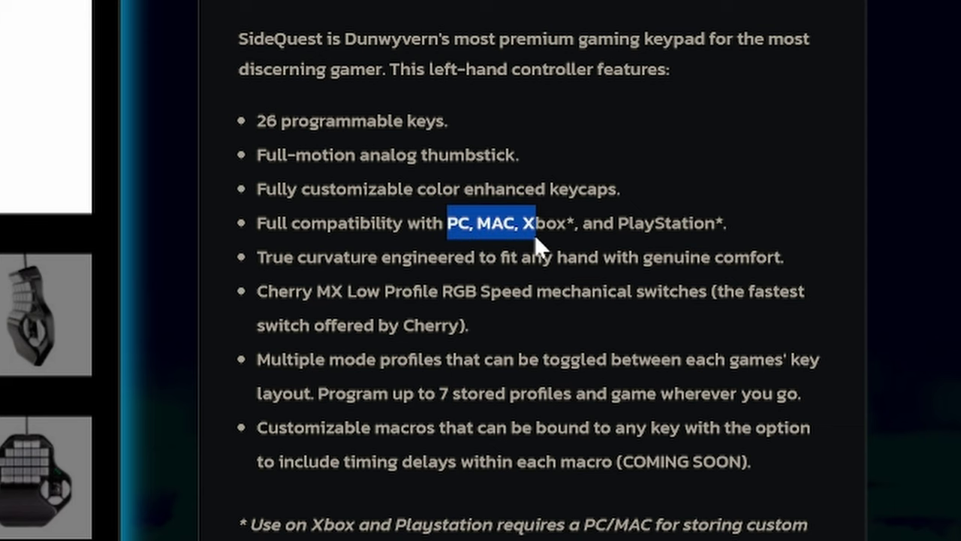
# Highlight the PC, MAC, Xbox and PlayStation compatibility text and the Xbox/PlayStation footnote.
pyautogui.moveTo(537, 242); pyautogui.dragTo(714, 226)
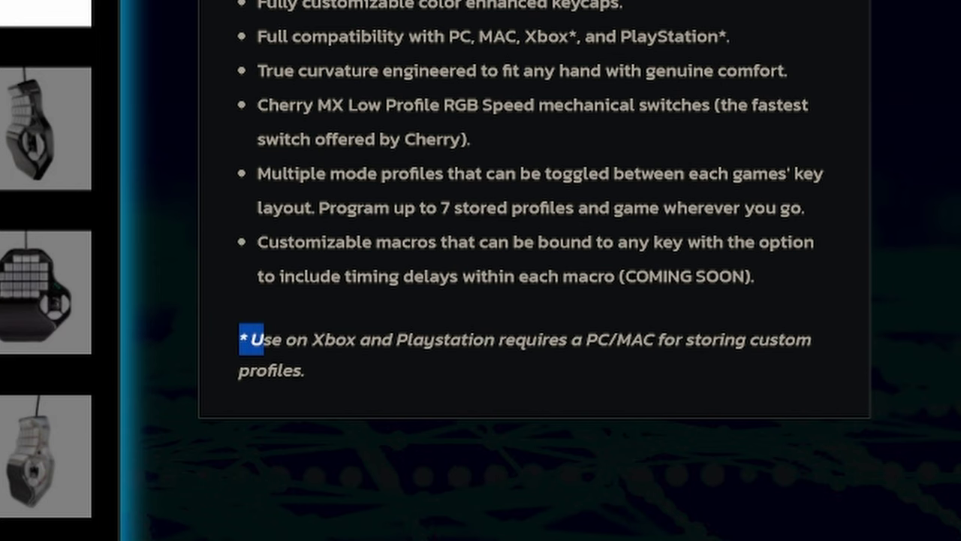
pyautogui.moveTo(264, 347); pyautogui.dragTo(252, 355)
pyautogui.moveTo(308, 341); pyautogui.dragTo(337, 344)
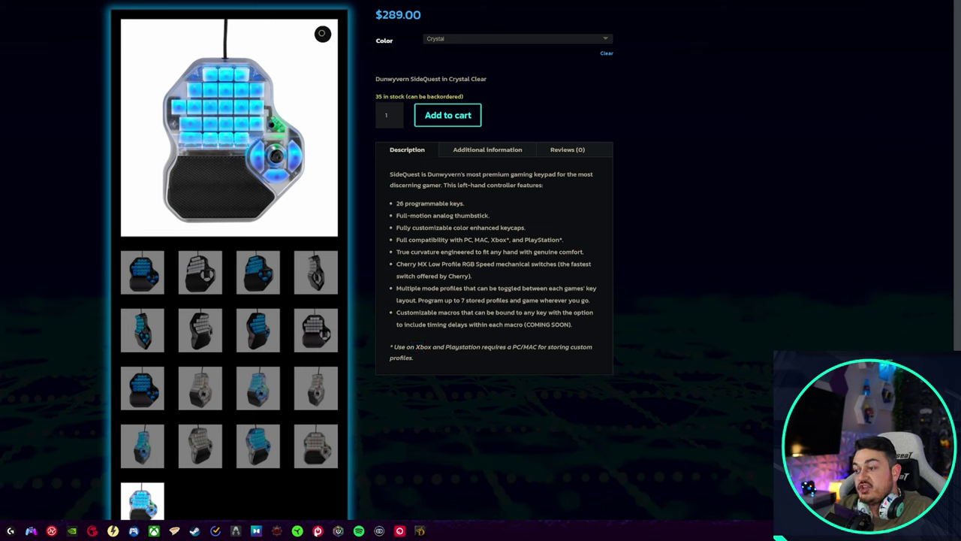